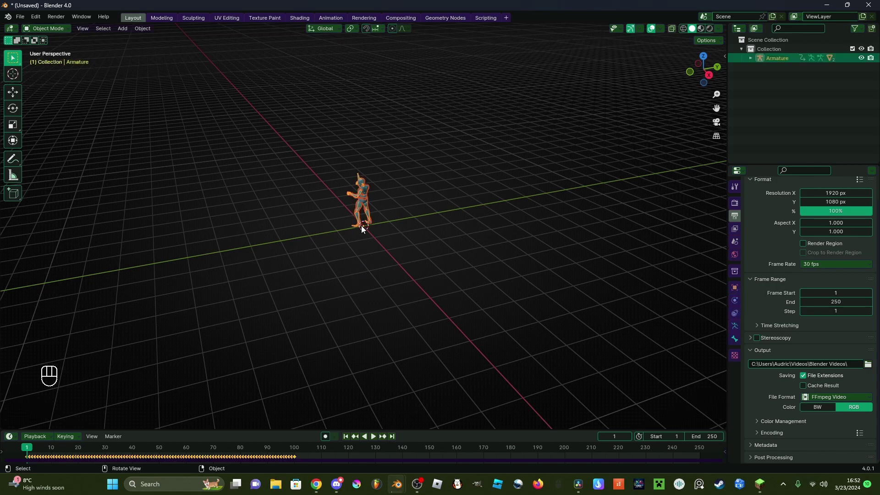
Play the armature's animation, check its last keyframe, set the scene's end frame to 100 and return to the first frame
{"action": "key", "text": "space"}
{"action": "left_click", "coordinate": [294, 454]}
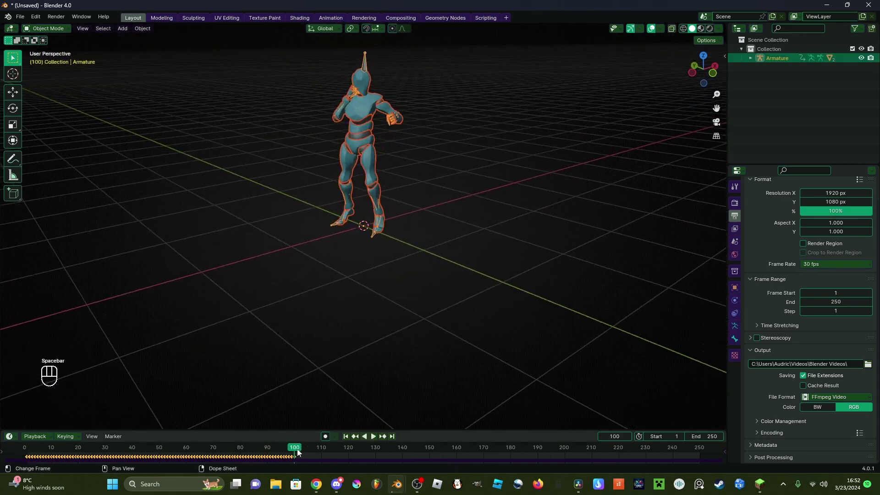
{"action": "type", "text": "100"}
{"action": "key", "text": "Return"}
{"action": "key", "text": "shift+Left"}
{"action": "scroll", "coordinate": [388, 254], "scroll_direction": "down", "scroll_amount": 3}
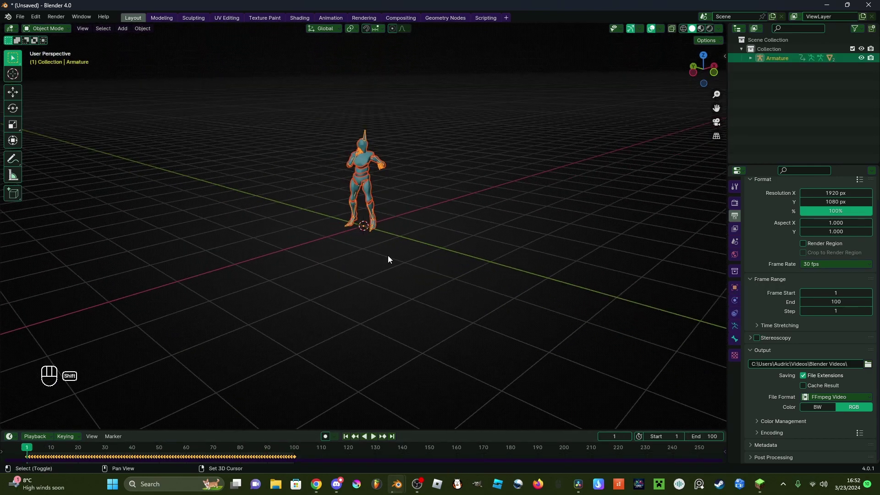
Add a camera to the scene and align it to the current view of the figure
{"action": "key", "text": "shift+a"}
{"action": "mouse_move", "coordinate": [375, 401]}
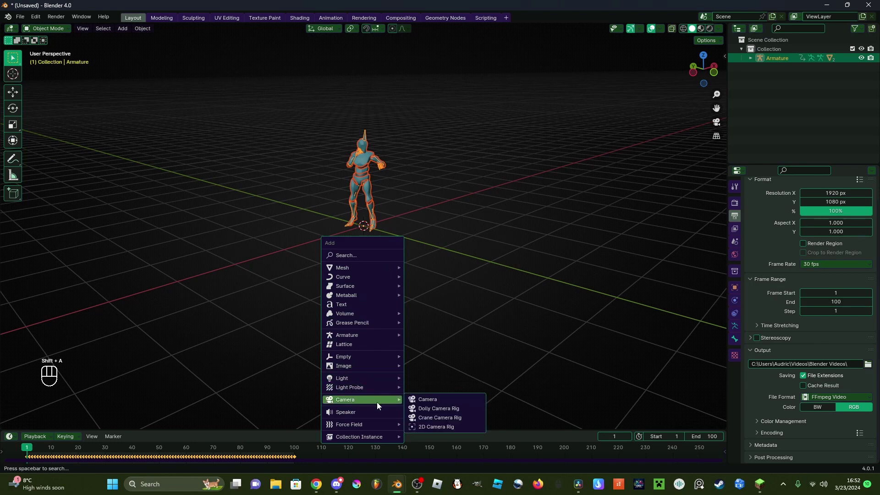
{"action": "left_click", "coordinate": [428, 402]}
{"action": "middle_click_drag", "start_coordinate": [416, 298], "coordinate": [414, 292]}
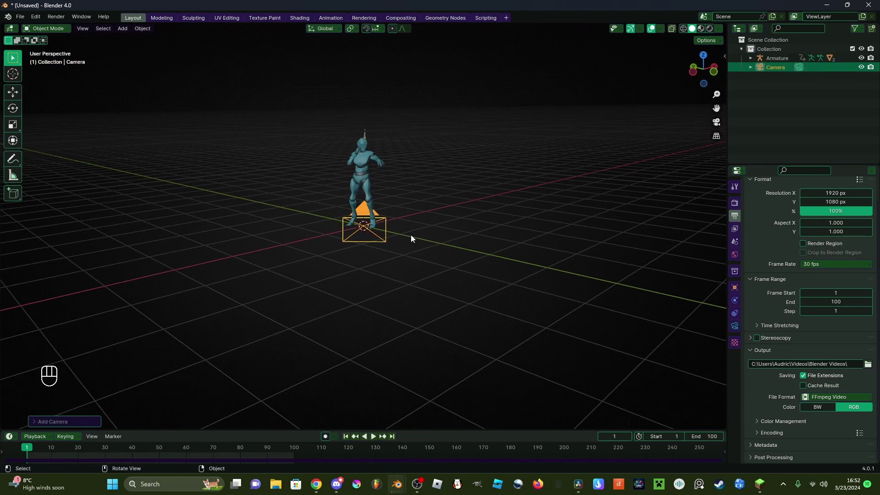
{"action": "key", "text": "ctrl+alt+KP_0"}
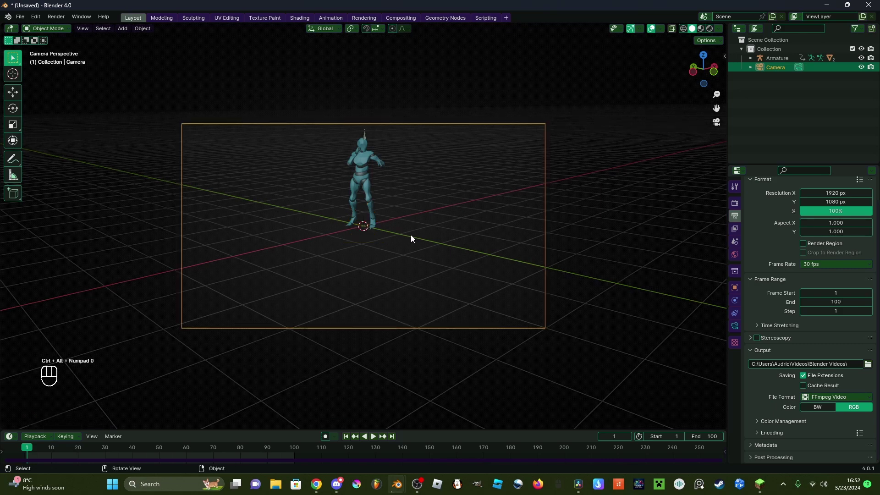
Use Walk Navigation in the camera view to move the camera backward
{"action": "key", "text": "shift+f"}
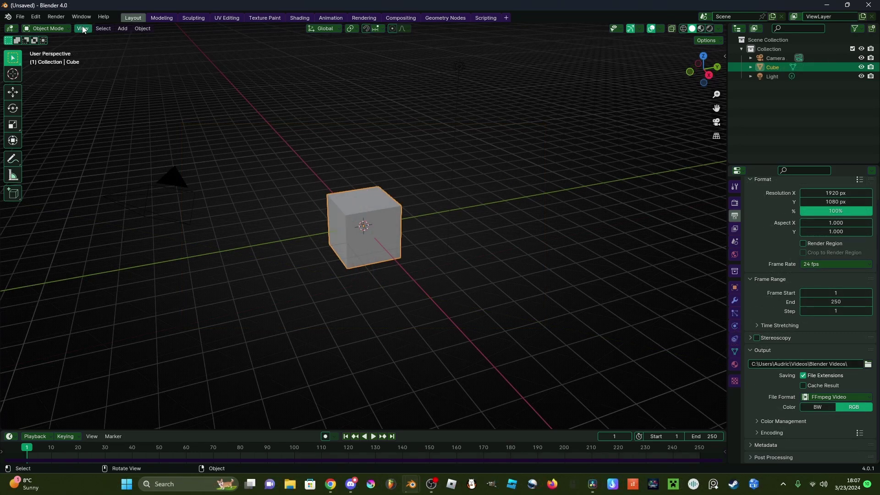
{"action": "left_click", "coordinate": [83, 29]}
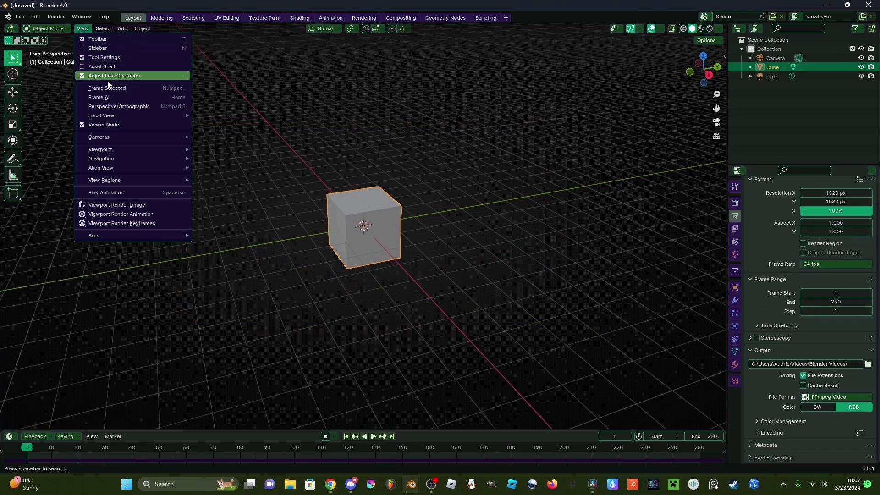
{"action": "mouse_move", "coordinate": [125, 158]}
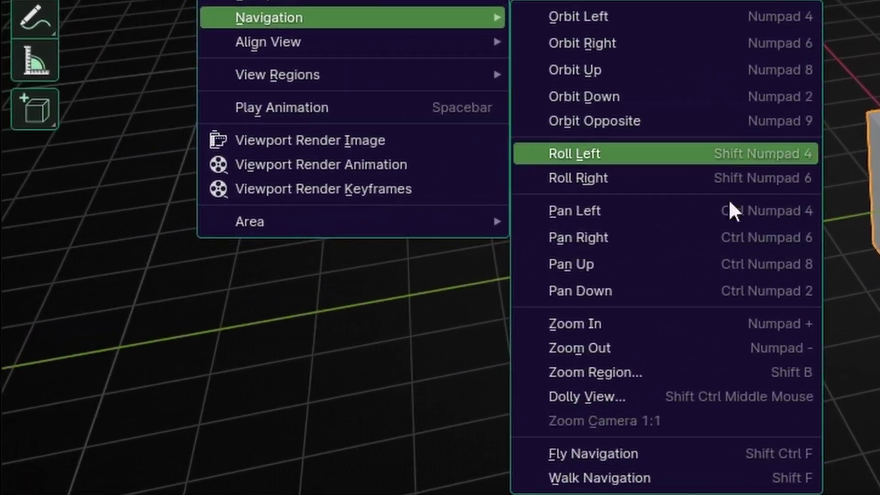
{"action": "left_click", "coordinate": [760, 479]}
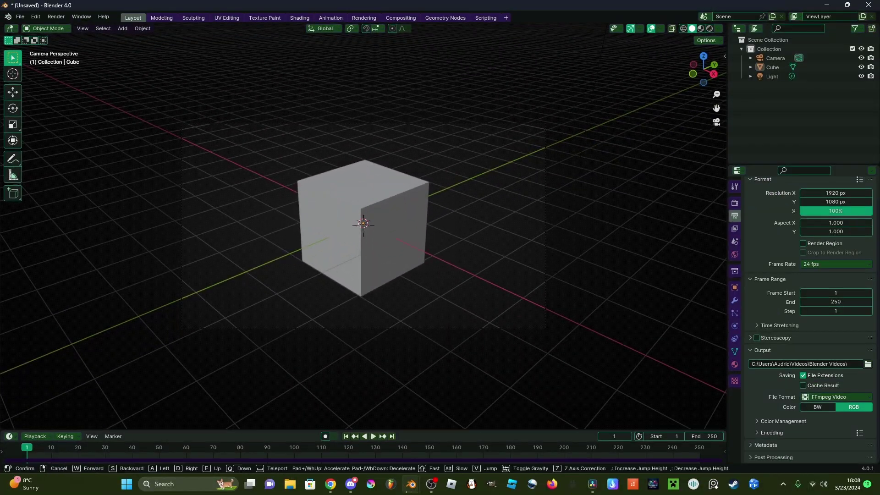
{"action": "key", "text": "s"}
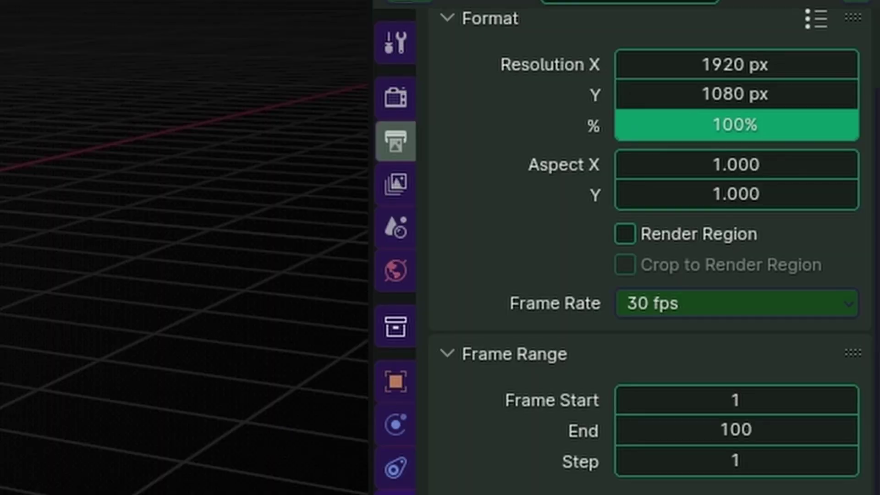
Set the camera's focal length to 28 mm
{"action": "left_click", "coordinate": [396, 491]}
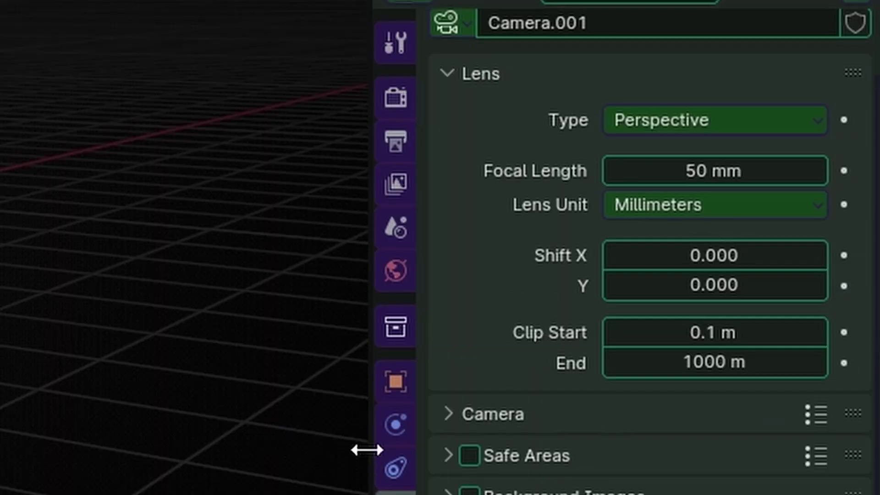
{"action": "left_click", "coordinate": [703, 163]}
{"action": "type", "text": "2"}
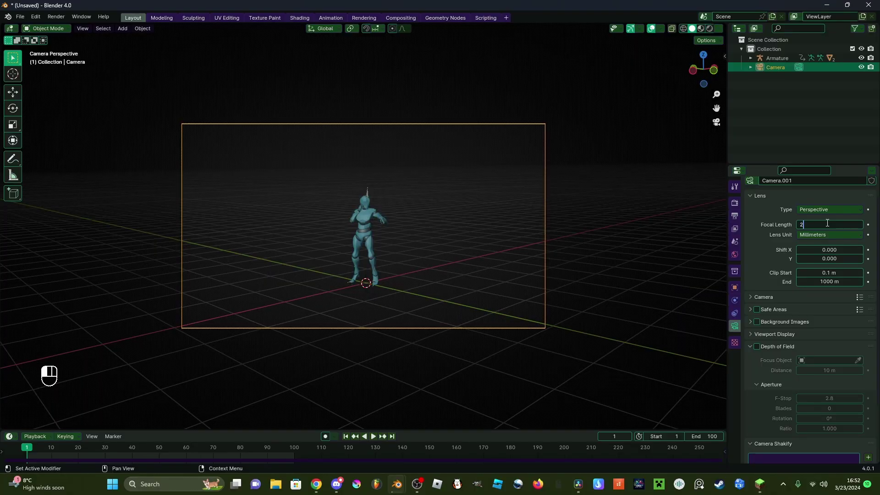
{"action": "type", "text": "8"}
{"action": "key", "text": "Return"}
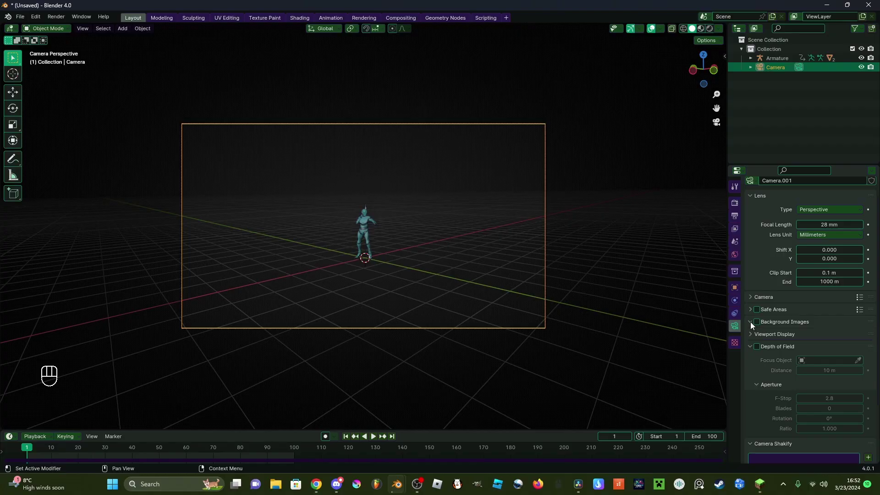
Enable background images for the camera and load Stool.JPG from the Pictures folder as an image source
{"action": "left_click", "coordinate": [758, 323]}
{"action": "left_click", "coordinate": [782, 333]}
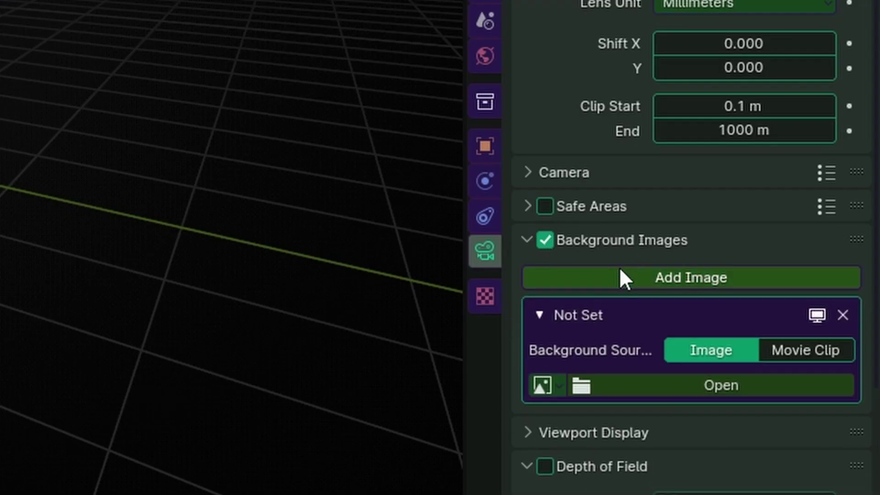
{"action": "left_click", "coordinate": [799, 351]}
{"action": "left_click", "coordinate": [711, 350]}
{"action": "left_click", "coordinate": [715, 384]}
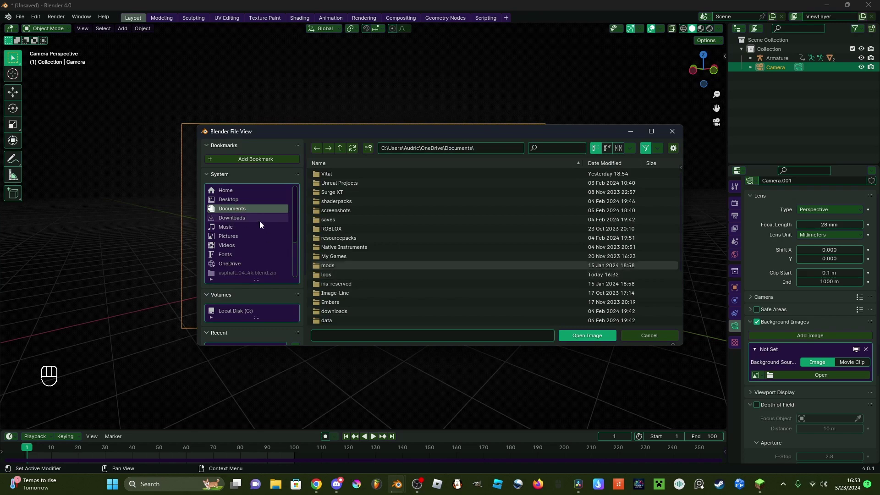
{"action": "left_click", "coordinate": [228, 236]}
{"action": "double_click", "coordinate": [351, 244]}
{"action": "double_click", "coordinate": [397, 193]}
{"action": "double_click", "coordinate": [345, 174]}
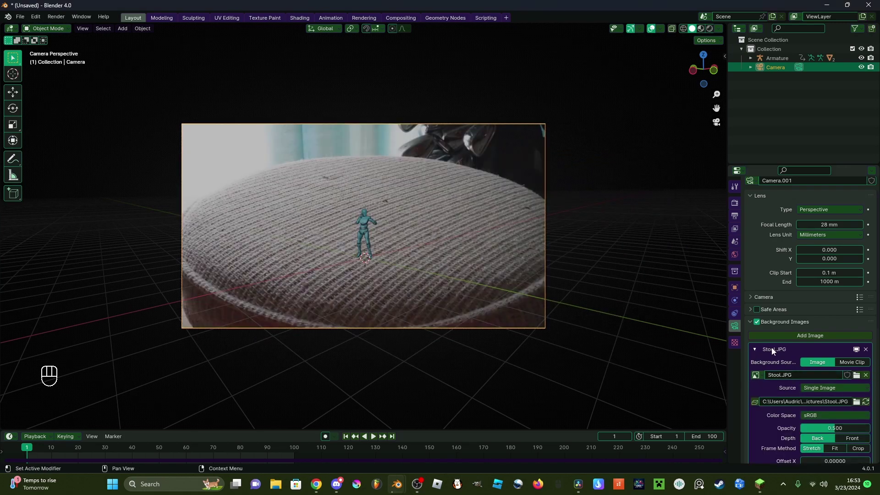
Enable the Transparent option for Film in the Cycles render settings
{"action": "left_click", "coordinate": [734, 203]}
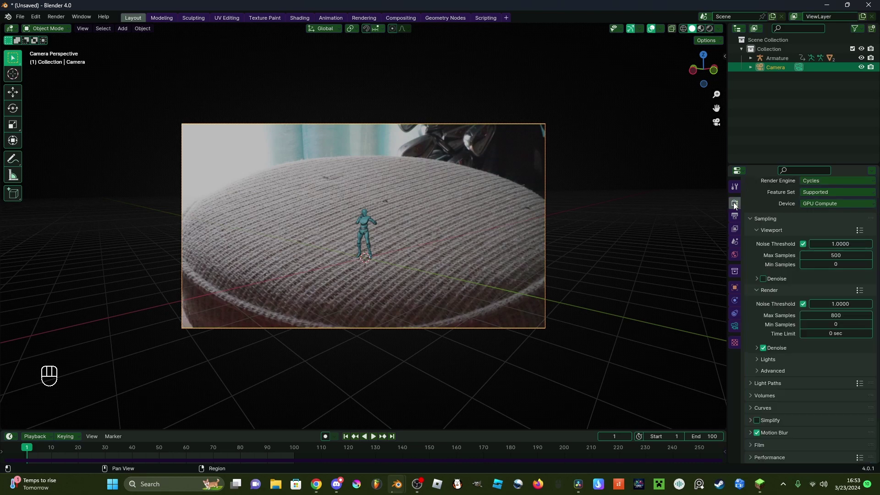
{"action": "scroll", "coordinate": [777, 290], "scroll_direction": "down", "scroll_amount": 2}
{"action": "left_click", "coordinate": [753, 409]}
{"action": "scroll", "coordinate": [759, 410], "scroll_direction": "down", "scroll_amount": 2}
{"action": "left_click", "coordinate": [764, 437]}
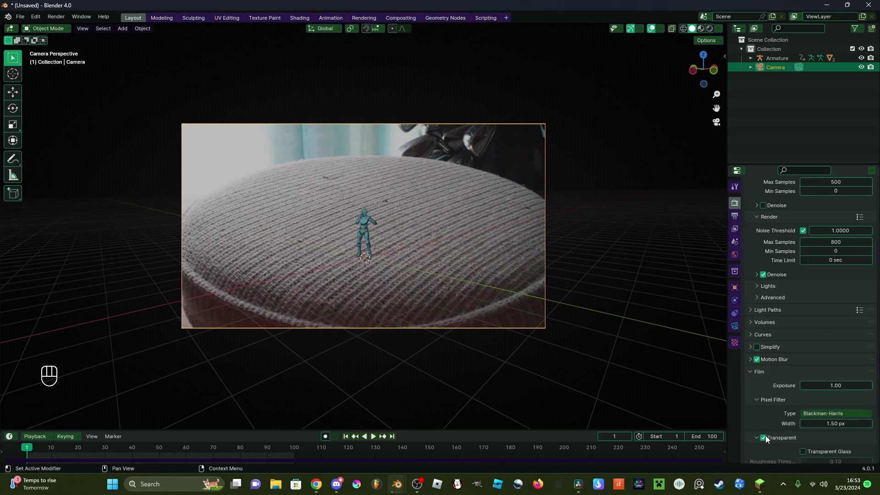
{"action": "left_click", "coordinate": [759, 371]}
{"action": "scroll", "coordinate": [435, 249], "scroll_direction": "up", "scroll_amount": 2}
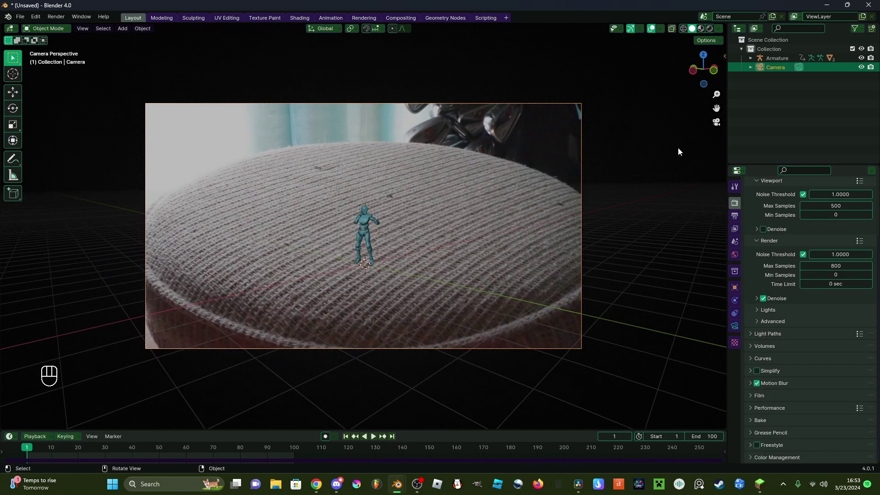
Lock the camera to the view and orbit it to match the stool photo's perspective
{"action": "key", "text": "n"}
{"action": "left_click", "coordinate": [721, 103]}
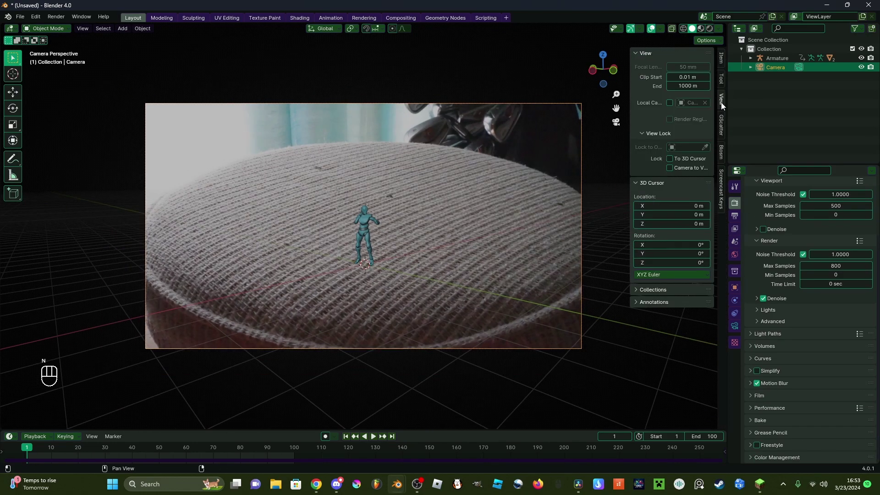
{"action": "left_click", "coordinate": [669, 168]}
{"action": "mouse_move", "coordinate": [453, 232]}
{"action": "middle_mouse_down"}
{"action": "mouse_move", "coordinate": [450, 222]}
{"action": "mouse_move", "coordinate": [452, 263]}
{"action": "mouse_move", "coordinate": [453, 248]}
{"action": "middle_mouse_up"}
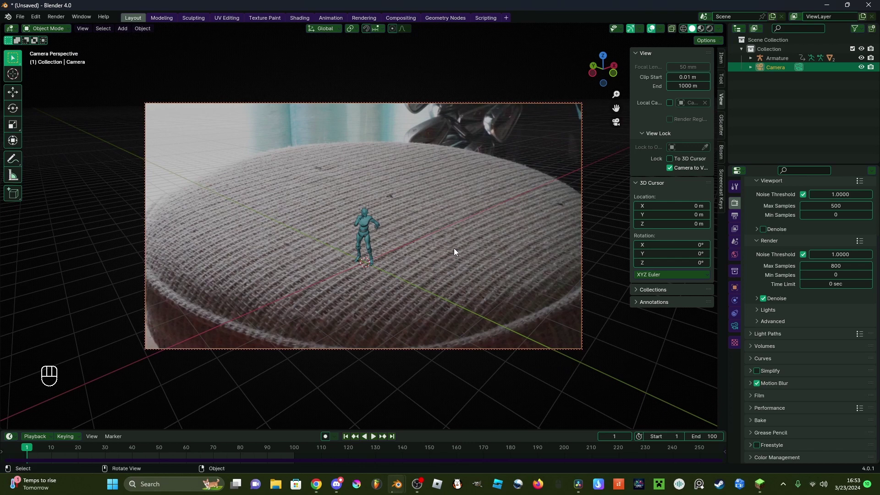
Lower the camera along global Z, reframe the figure larger on the stool and switch to Material Preview shading
{"action": "key", "text": "g"}
{"action": "key", "text": "z"}
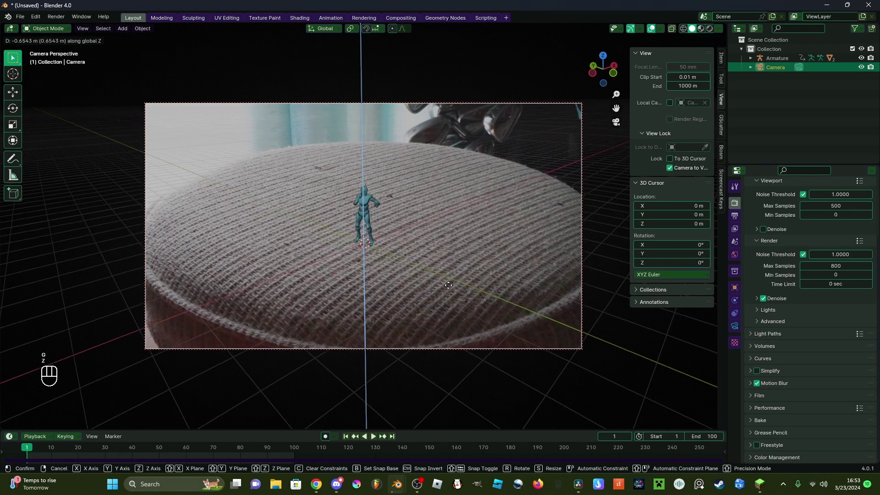
{"action": "left_click", "coordinate": [446, 263]}
{"action": "mouse_move", "coordinate": [446, 263]}
{"action": "middle_mouse_down", "text": "shift"}
{"action": "mouse_move", "coordinate": [440, 242]}
{"action": "mouse_move", "coordinate": [442, 267]}
{"action": "mouse_move", "coordinate": [468, 256]}
{"action": "mouse_move", "coordinate": [462, 225]}
{"action": "mouse_move", "coordinate": [412, 212]}
{"action": "mouse_move", "coordinate": [374, 224]}
{"action": "mouse_move", "coordinate": [379, 248]}
{"action": "mouse_move", "coordinate": [486, 277]}
{"action": "mouse_move", "coordinate": [568, 278]}
{"action": "mouse_move", "coordinate": [609, 249]}
{"action": "mouse_move", "coordinate": [585, 224]}
{"action": "mouse_move", "coordinate": [360, 252]}
{"action": "middle_mouse_up", "text": "shift"}
{"action": "key", "text": "z"}
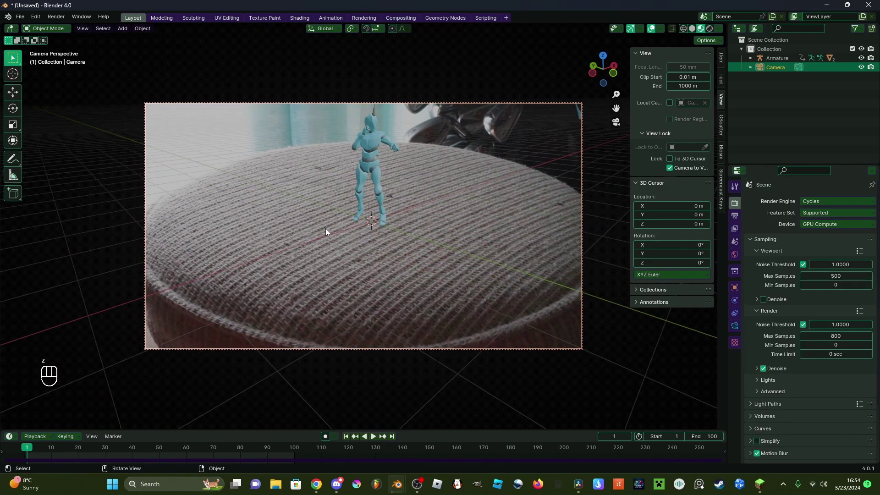
Add a plane under the figure and scale it up uniformly to cover most of the stool's seat
{"action": "key", "text": "shift+a"}
{"action": "mouse_move", "coordinate": [293, 96]}
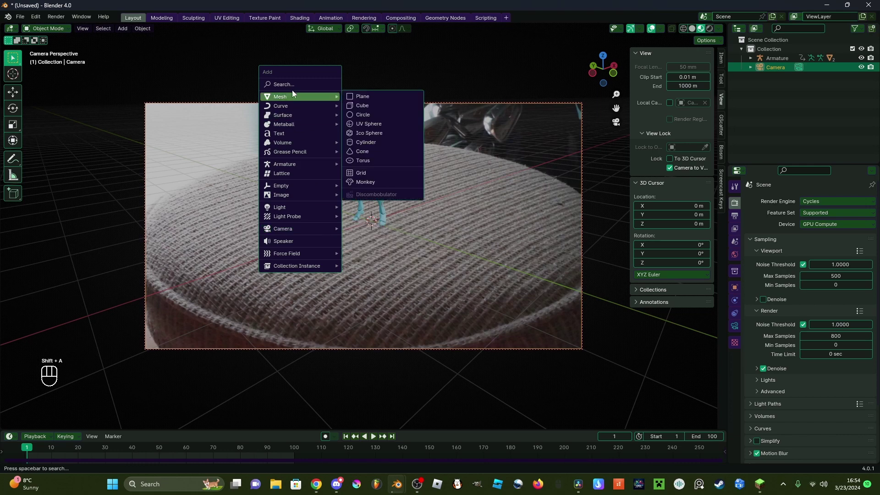
{"action": "left_click", "coordinate": [369, 96]}
{"action": "key", "text": "s"}
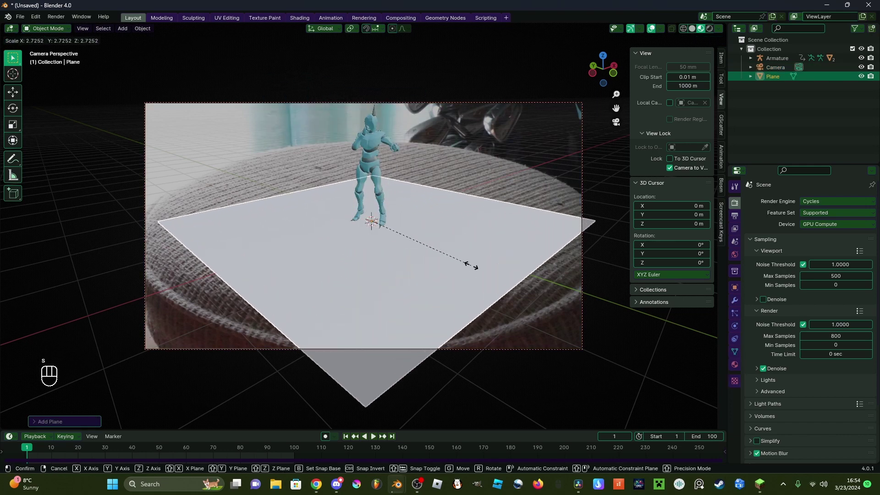
{"action": "left_click", "coordinate": [478, 271]}
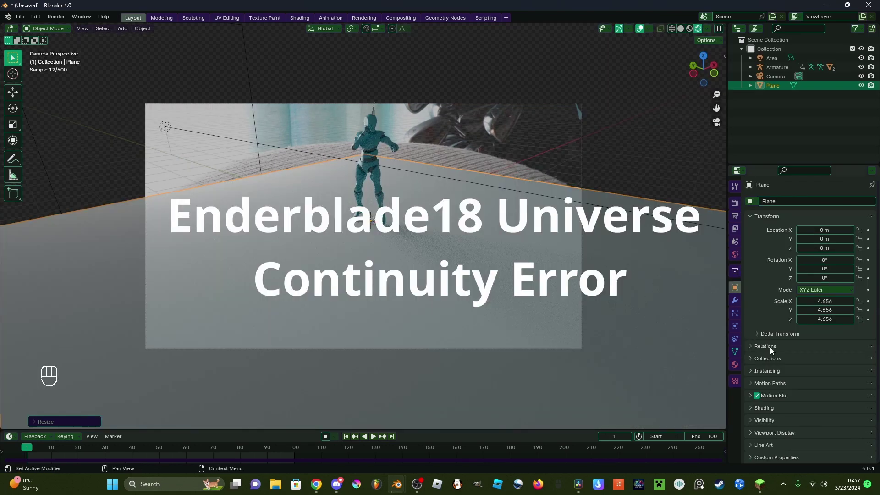
Open the plane's visibility settings in its object properties
{"action": "left_click", "coordinate": [752, 419]}
{"action": "scroll", "coordinate": [774, 416], "scroll_direction": "down", "scroll_amount": 5}
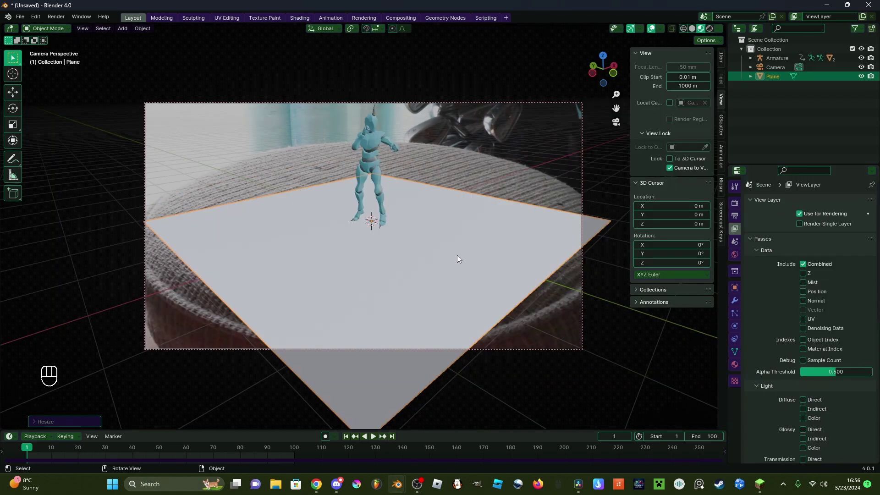
Switch the viewport to Rendered shading and add an area light to the scene
{"action": "key", "text": "z"}
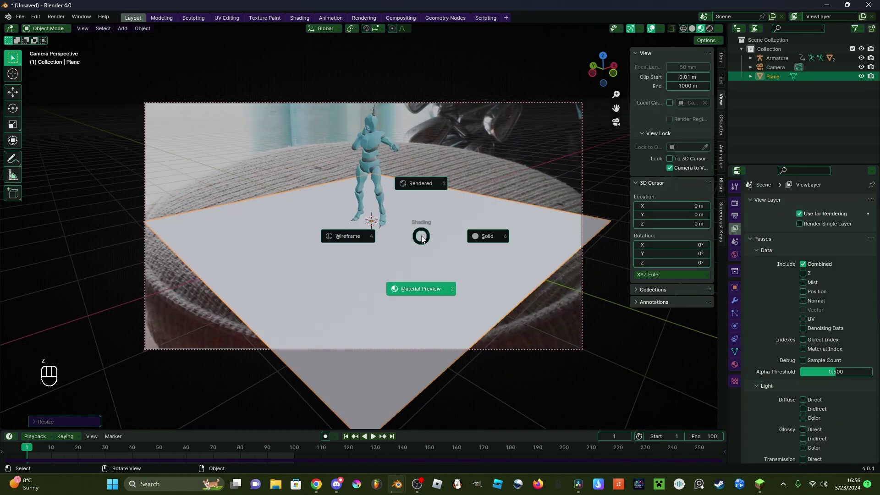
{"action": "left_click", "coordinate": [413, 188]}
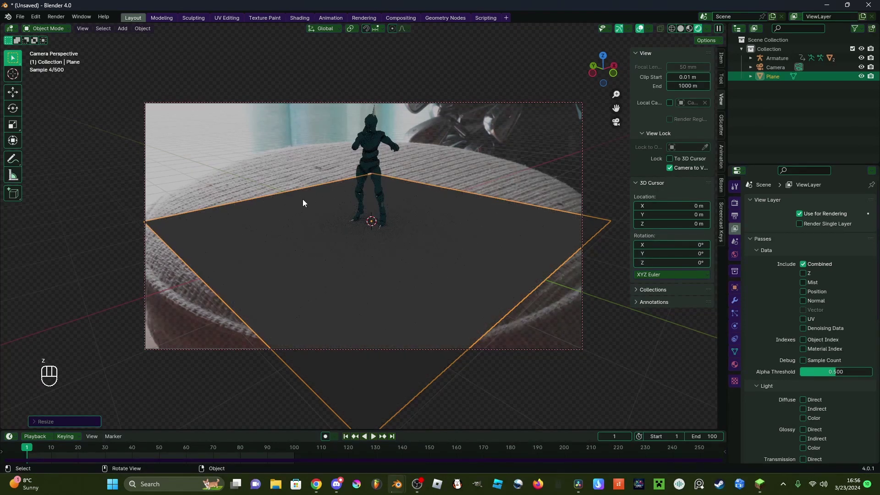
{"action": "key", "text": "shift+a"}
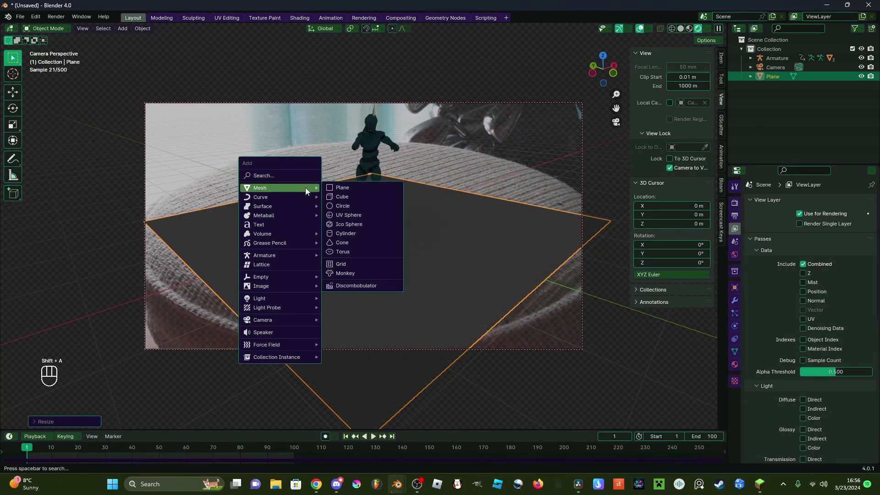
{"action": "mouse_move", "coordinate": [298, 286]}
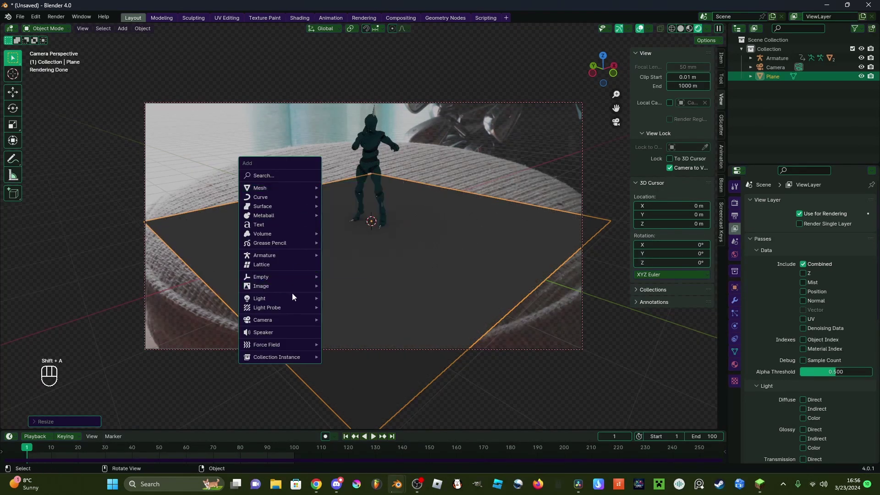
{"action": "left_click", "coordinate": [352, 329]}
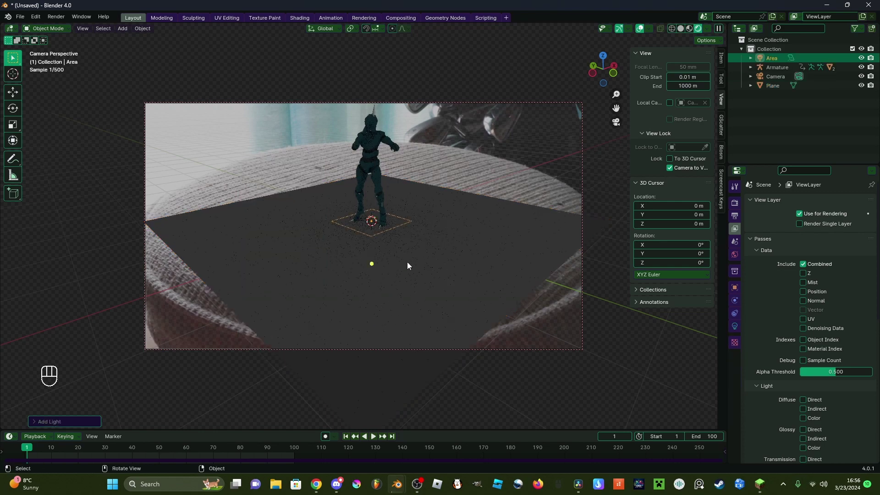
Rotate the area light 90° about the X axis
{"action": "key", "text": "r"}
{"action": "key", "text": "x"}
{"action": "key", "text": "9"}
{"action": "key", "text": "0"}
{"action": "key", "text": "Return"}
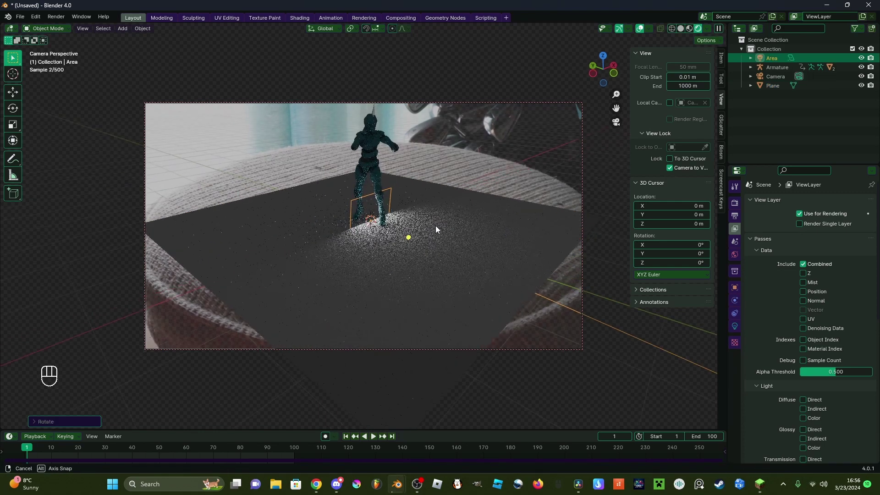
Move the area light up and away from the figure and make it brighter in its light settings
{"action": "key", "text": "n"}
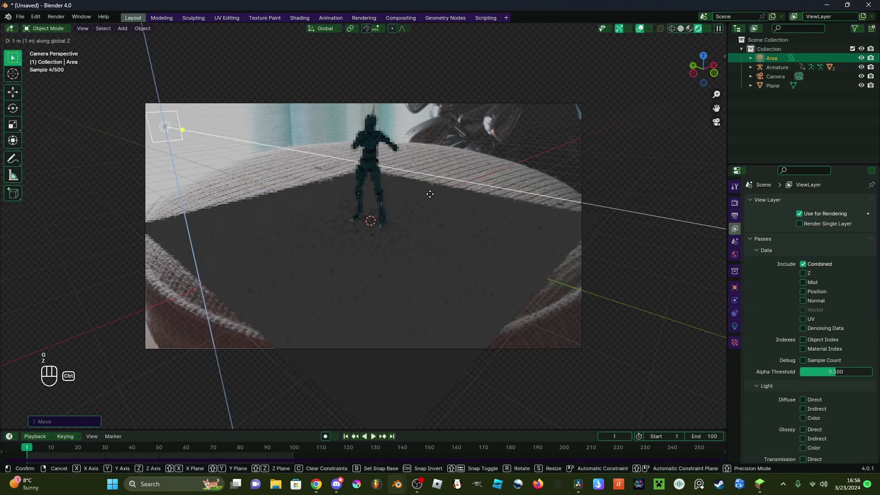
{"action": "left_click", "coordinate": [735, 326]}
Sample the world background colour from the photo's pale-blue curtain and set the background strength to 0.5
{"action": "left_click", "coordinate": [352, 247]}
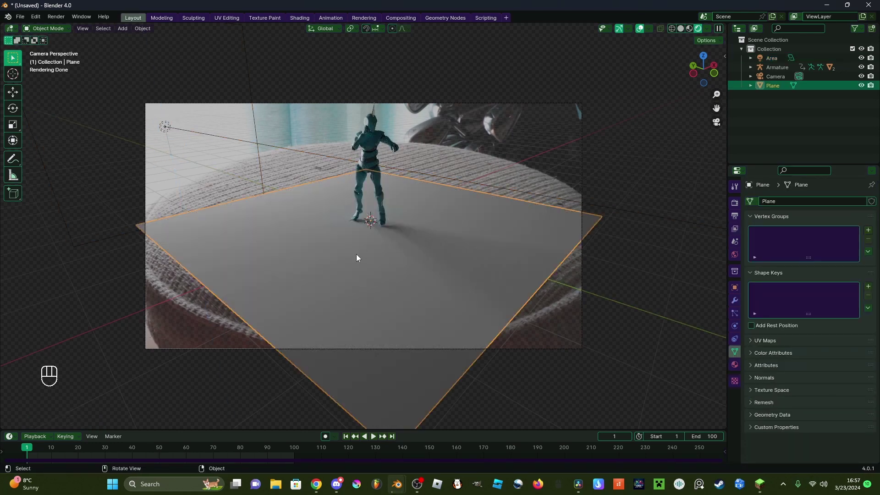
{"action": "left_click", "coordinate": [735, 254]}
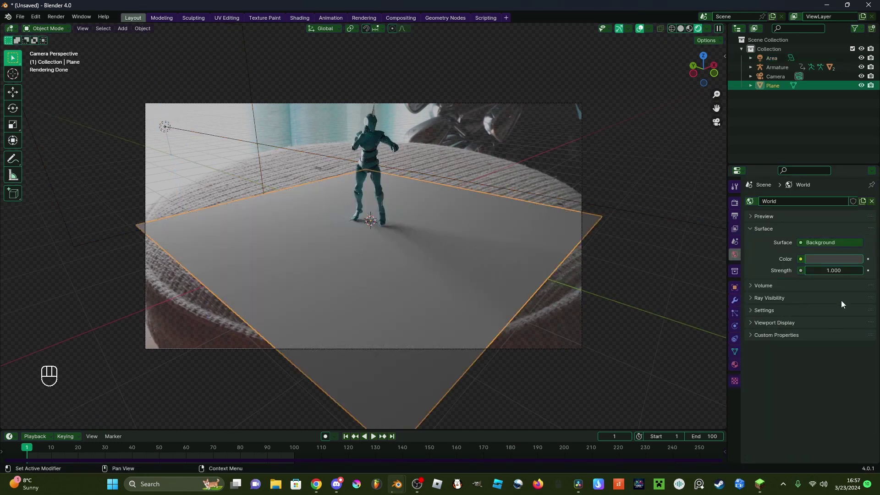
{"action": "left_click", "coordinate": [849, 259]}
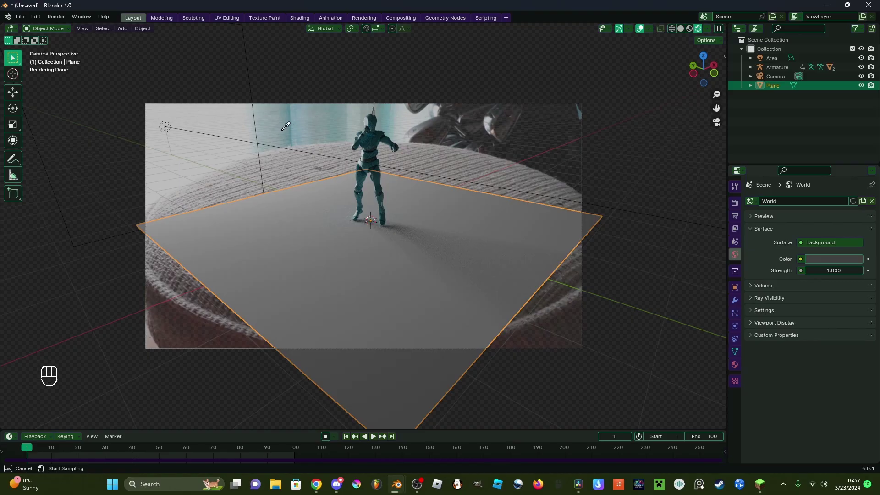
{"action": "left_click", "coordinate": [284, 127]}
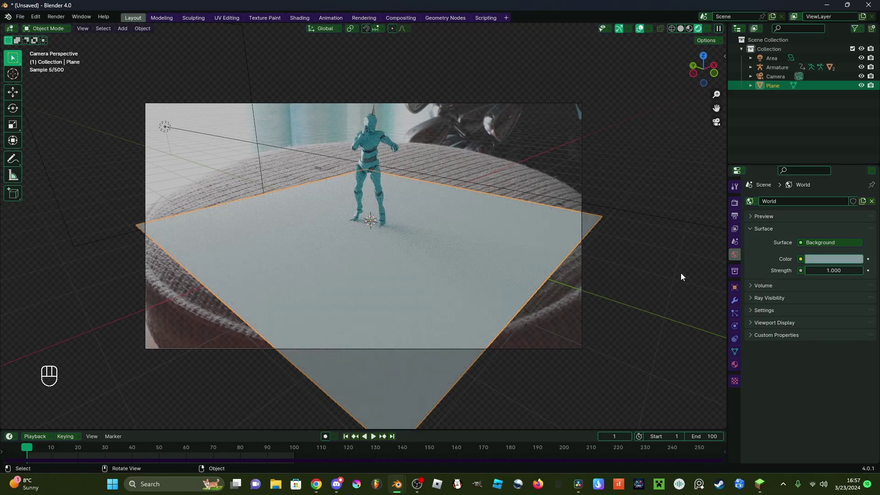
{"action": "left_click_drag", "start_coordinate": [833, 271], "coordinate": [784, 274]}
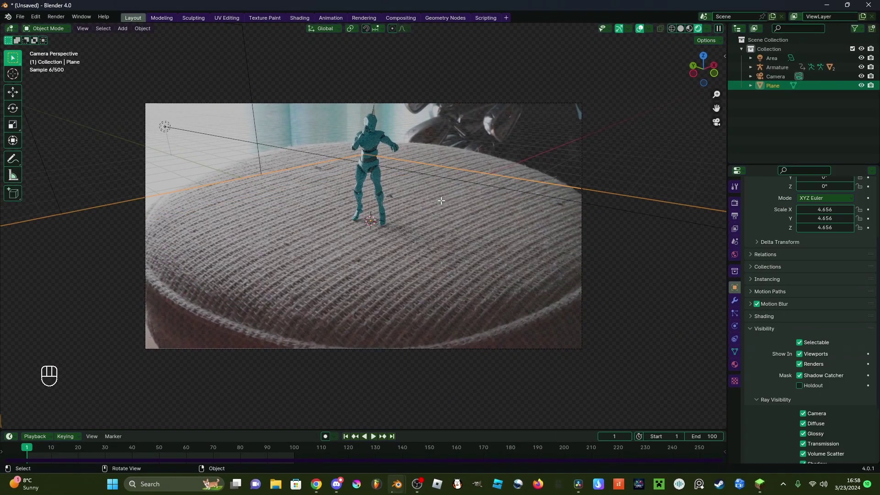
Extrude the ground plane's far edge upward behind the figure to form a back wall
{"action": "key", "text": "Tab"}
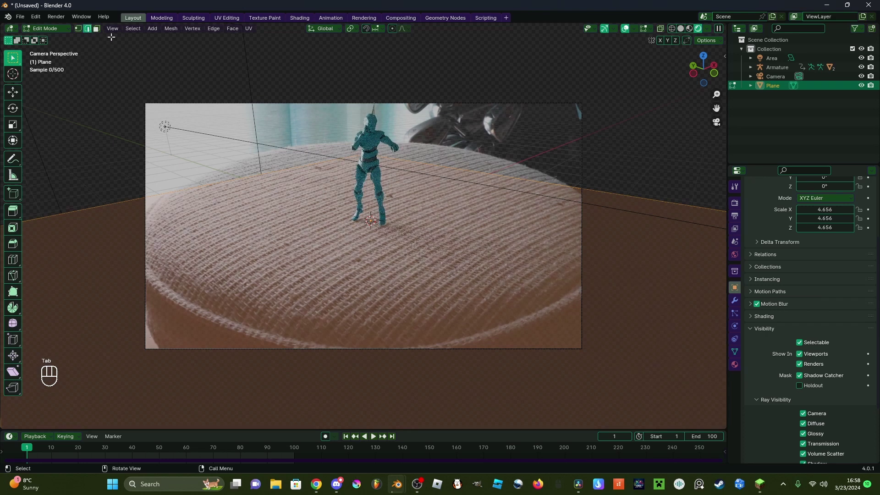
{"action": "left_click", "coordinate": [479, 171]}
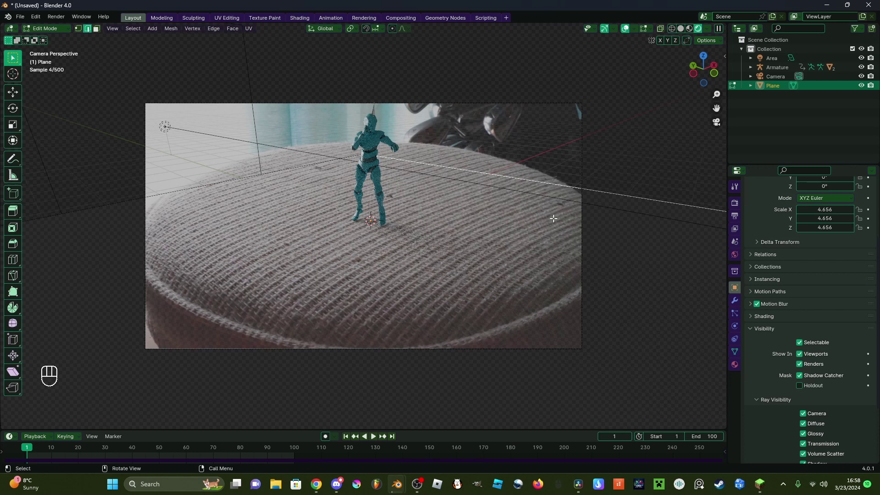
{"action": "key", "text": "e"}
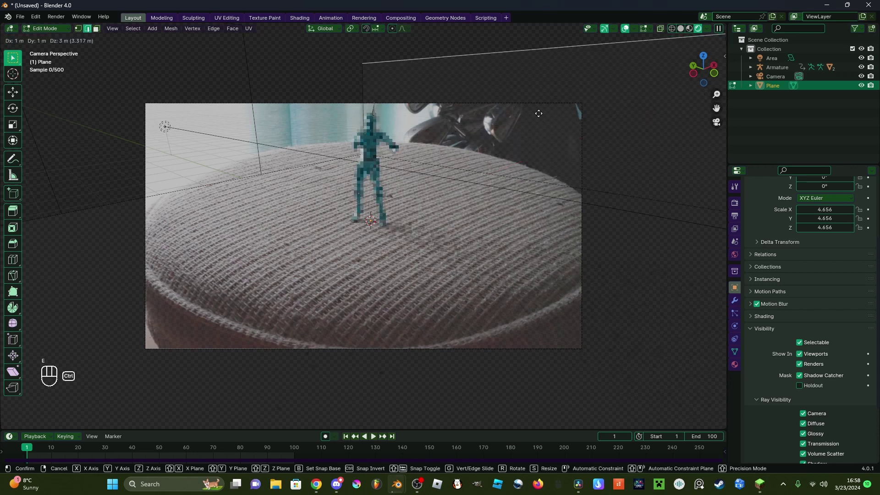
{"action": "left_click", "coordinate": [540, 75]}
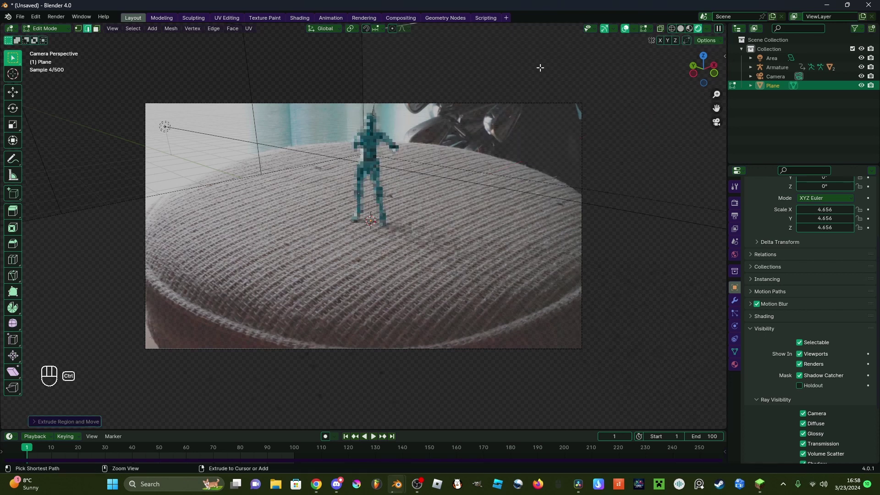
Bevel the edge between the ground and back wall to about 0.776 m with 21 segments, and return to Object Mode
{"action": "left_click", "coordinate": [501, 176]}
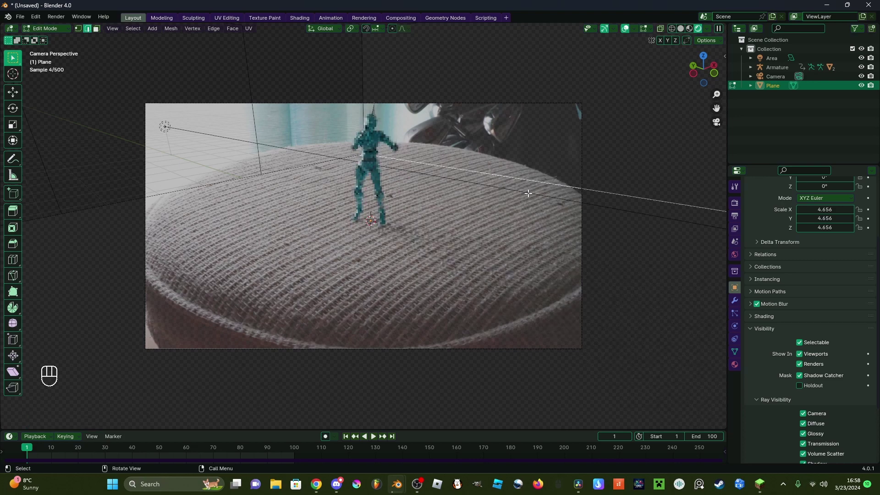
{"action": "key", "text": "ctrl+b"}
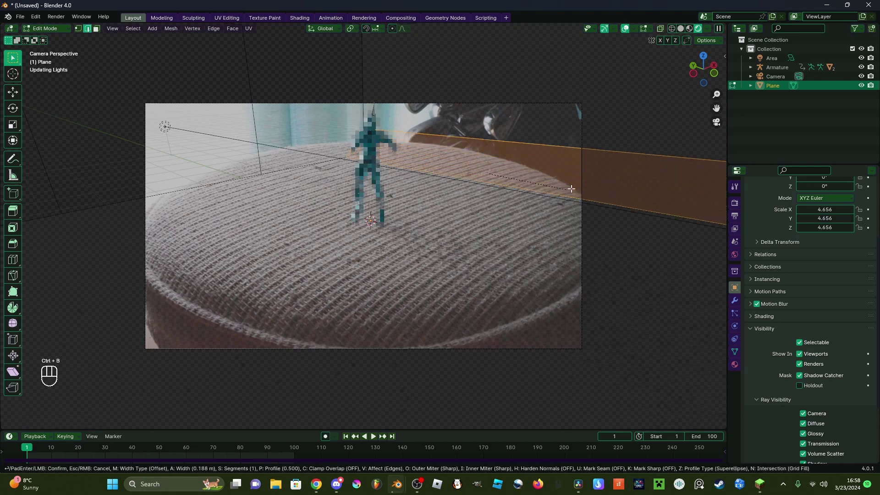
{"action": "left_click", "coordinate": [680, 165]}
{"action": "mouse_move", "coordinate": [114, 289]}
{"action": "left_mouse_down"}
{"action": "mouse_move", "coordinate": [142, 289]}
{"action": "mouse_move", "coordinate": [114, 290]}
{"action": "left_mouse_up"}
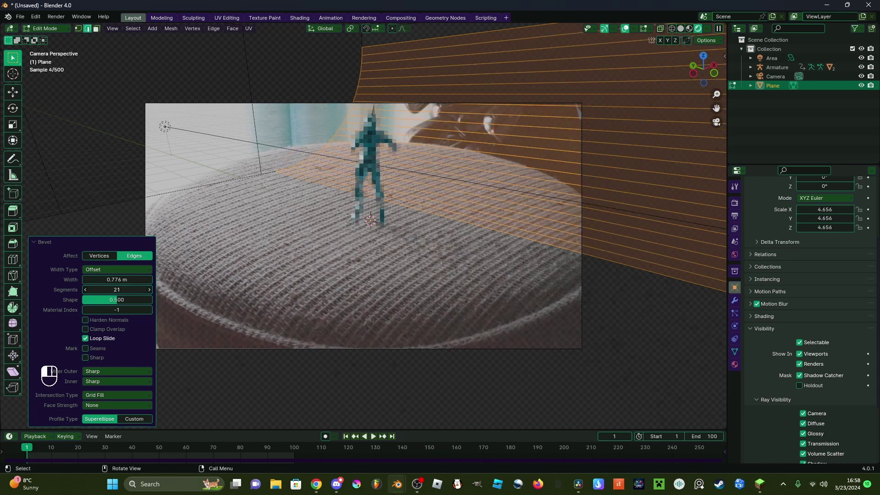
{"action": "key", "text": "Tab"}
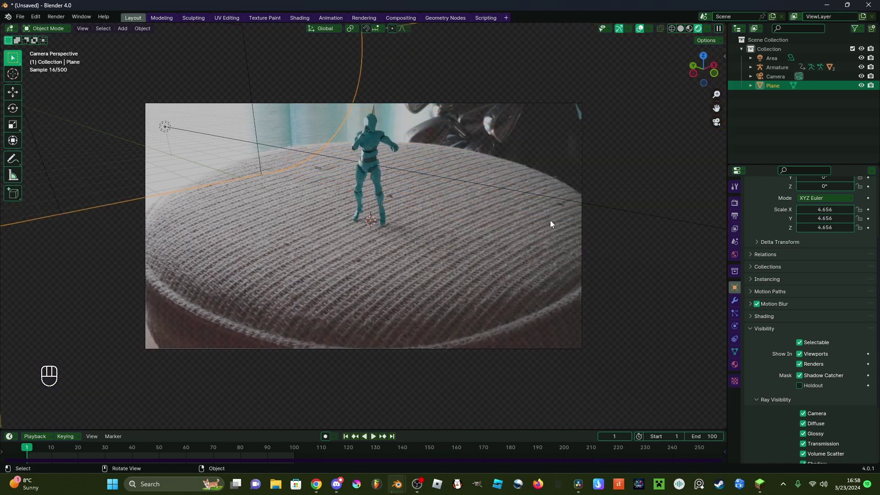
Give the plane a new material with a Stool.JPG image texture, mapped by the Window texture coordinates
{"action": "left_click", "coordinate": [295, 17]}
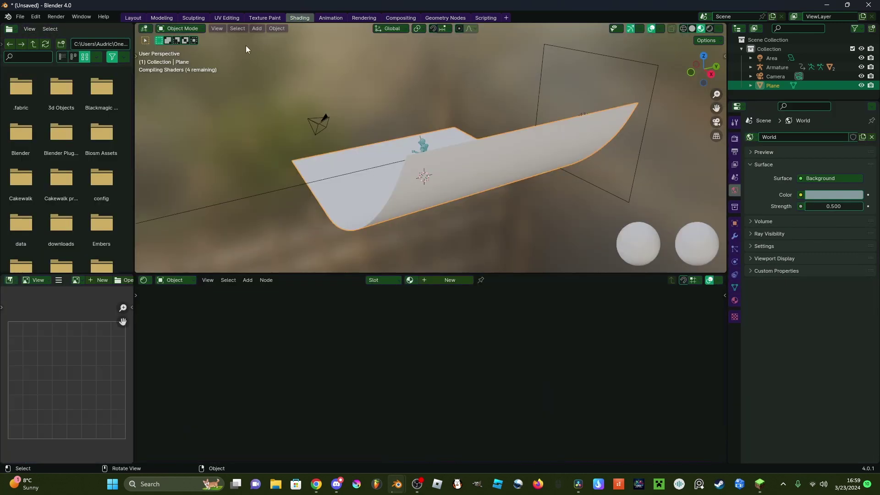
{"action": "left_click", "coordinate": [455, 282]}
{"action": "key", "text": "ctrl+t"}
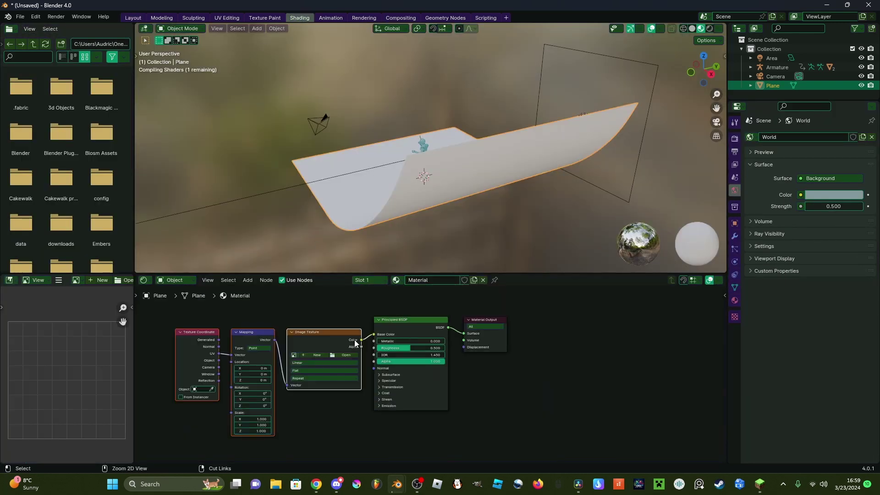
{"action": "mouse_move", "coordinate": [231, 355]}
{"action": "left_mouse_down"}
{"action": "mouse_move", "coordinate": [222, 364]}
{"action": "mouse_move", "coordinate": [226, 354]}
{"action": "mouse_move", "coordinate": [224, 386]}
{"action": "mouse_move", "coordinate": [231, 354]}
{"action": "left_mouse_up"}
{"action": "key", "text": "Escape"}
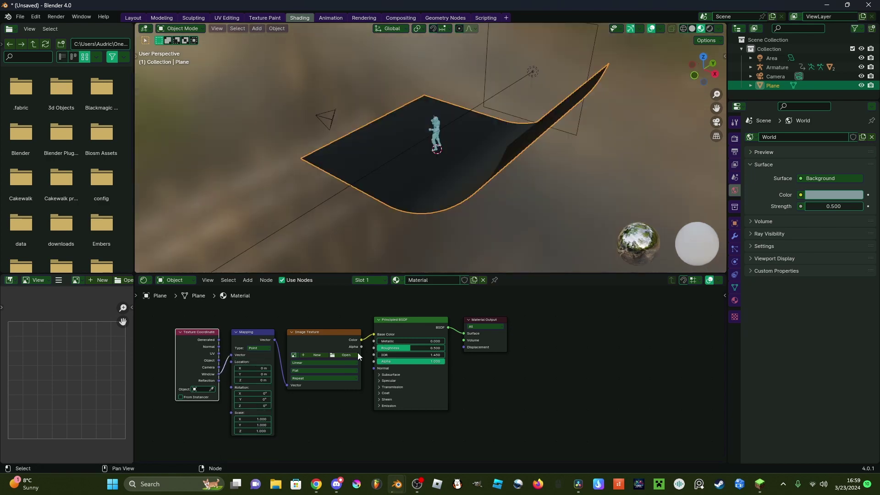
{"action": "left_click", "coordinate": [340, 355]}
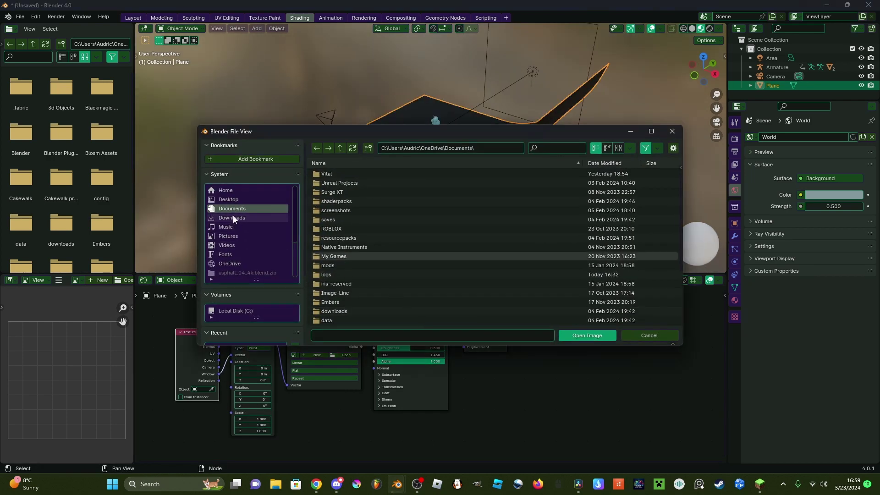
{"action": "left_click", "coordinate": [234, 236]}
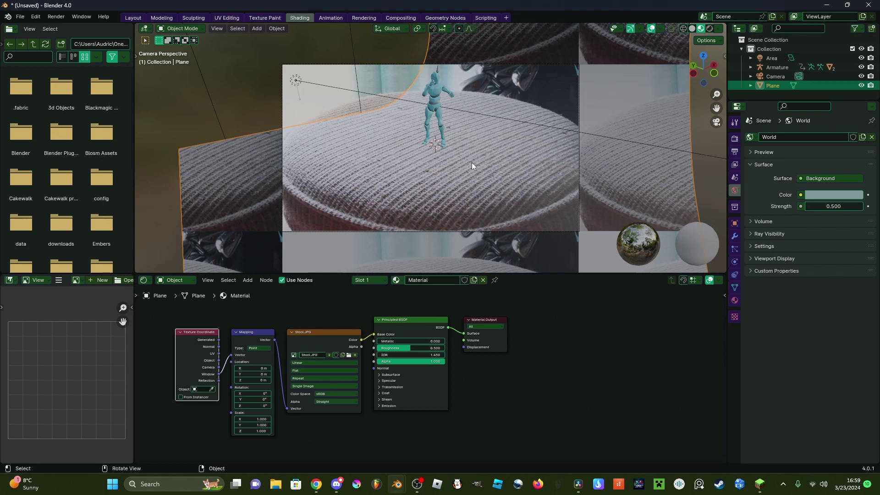
Switch the camera view to Rendered shading and render the current frame
{"action": "key", "text": "z"}
{"action": "left_click", "coordinate": [468, 125]}
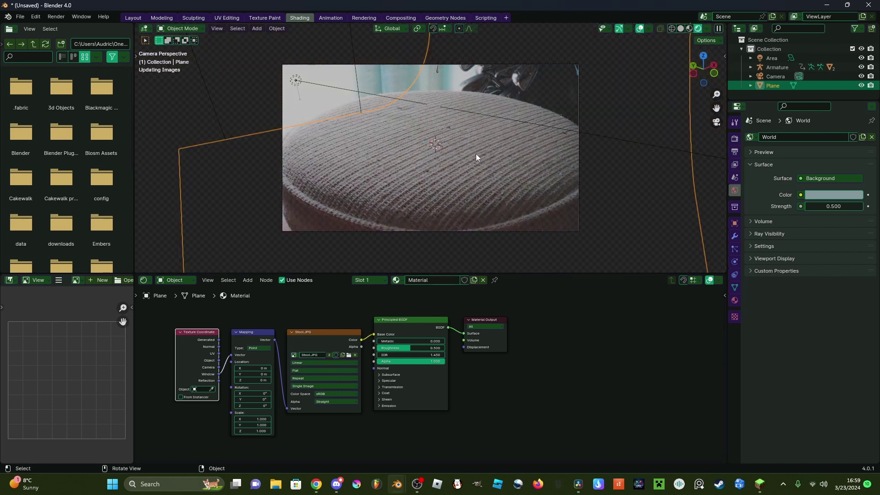
{"action": "key", "text": "F12"}
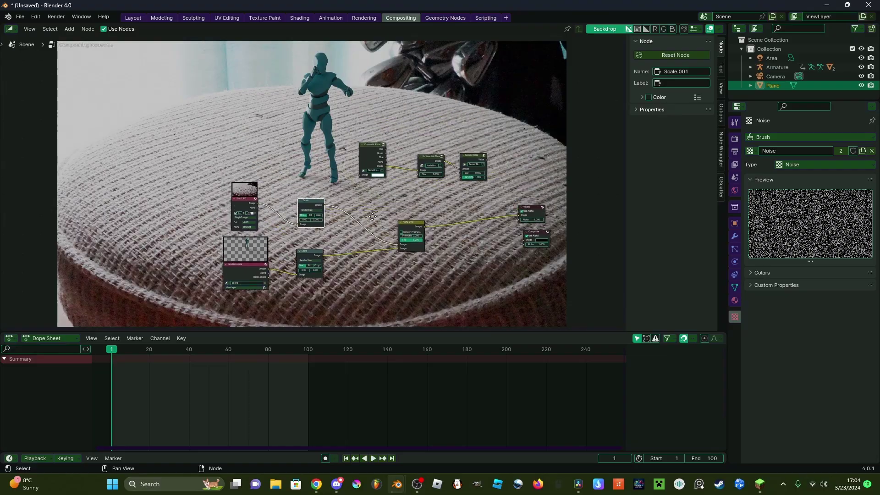
Connect the Alpha Over node's image output to the Composite node in the compositor
{"action": "scroll", "coordinate": [335, 196], "scroll_direction": "down", "scroll_amount": 4}
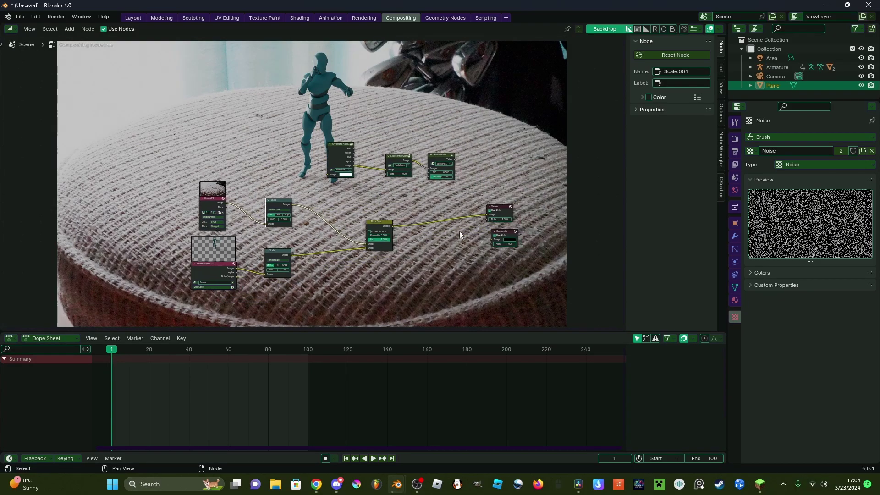
{"action": "left_click_drag", "start_coordinate": [393, 226], "coordinate": [492, 239]}
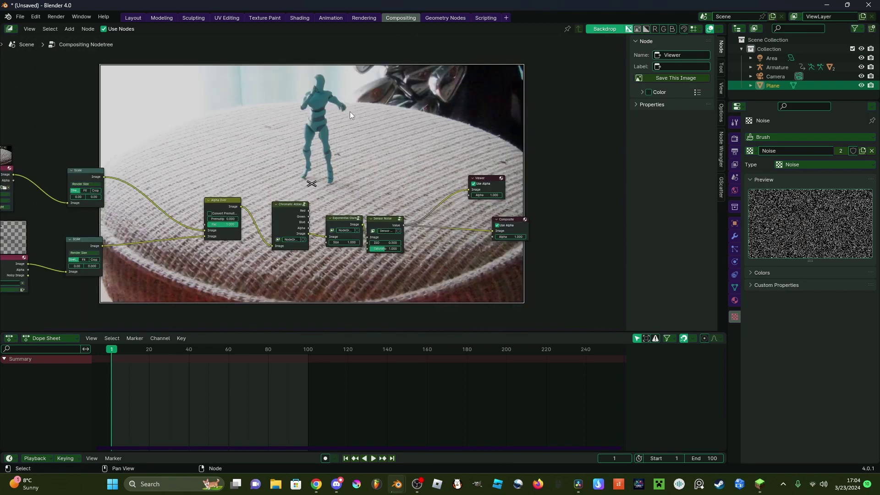
Open the Chromatic Aberration node group, examine its per-channel directional blur and blur nodes, and leave the group
{"action": "left_click", "coordinate": [289, 215]}
{"action": "key", "text": "Tab"}
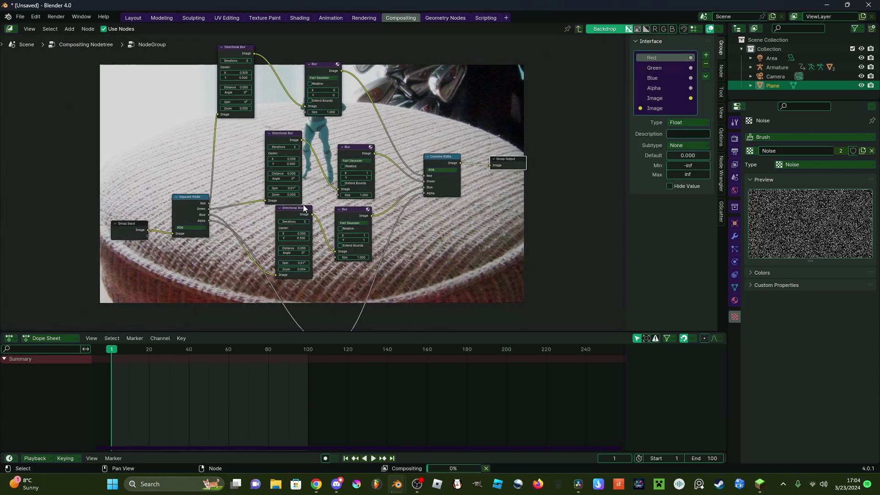
{"action": "scroll", "coordinate": [358, 188], "scroll_direction": "down", "scroll_amount": 4}
{"action": "scroll", "coordinate": [374, 194], "scroll_direction": "up", "scroll_amount": 3}
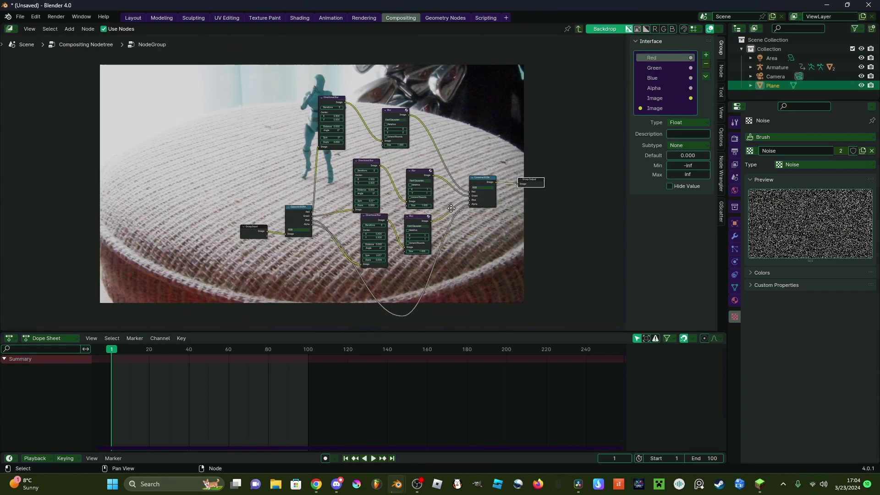
{"action": "scroll", "coordinate": [380, 140], "scroll_direction": "up", "scroll_amount": 1}
{"action": "middle_click_drag", "start_coordinate": [380, 139], "coordinate": [312, 114]}
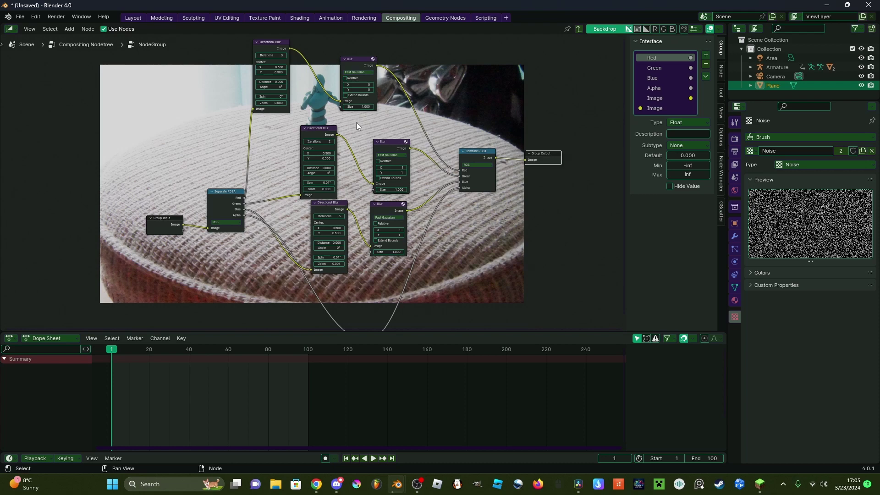
{"action": "key", "text": "Tab"}
Examine the texture, colour ramp and mix nodes inside the Sensor Noise node group, and leave the group
{"action": "middle_click_drag", "start_coordinate": [394, 135], "coordinate": [384, 273], "text": "ctrl"}
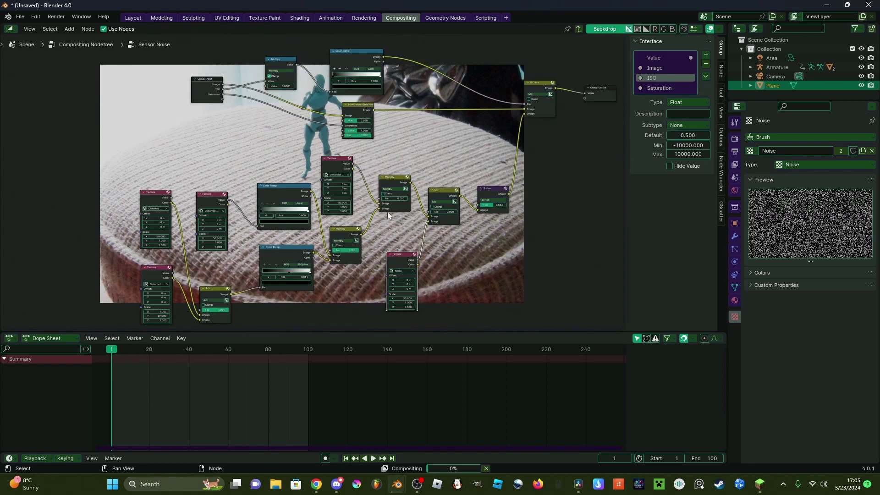
{"action": "middle_click_drag", "start_coordinate": [387, 212], "coordinate": [456, 232]}
{"action": "scroll", "coordinate": [424, 209], "scroll_direction": "up", "scroll_amount": 3}
{"action": "key", "text": "Tab"}
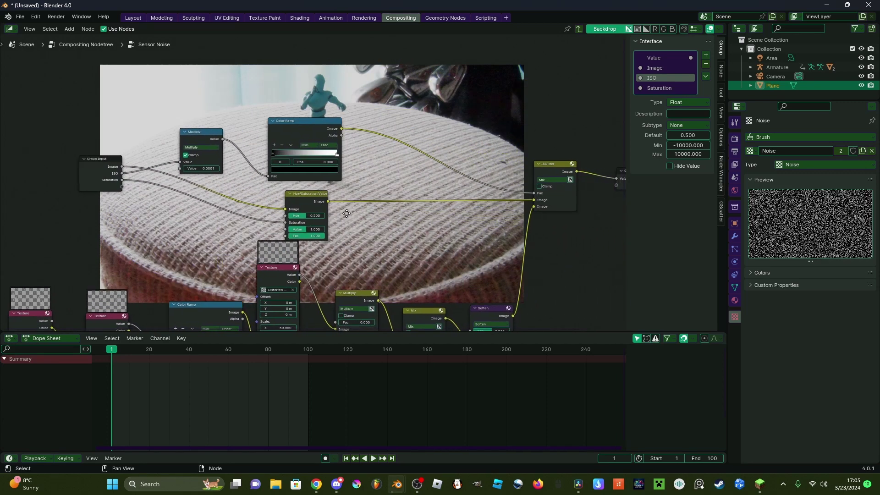